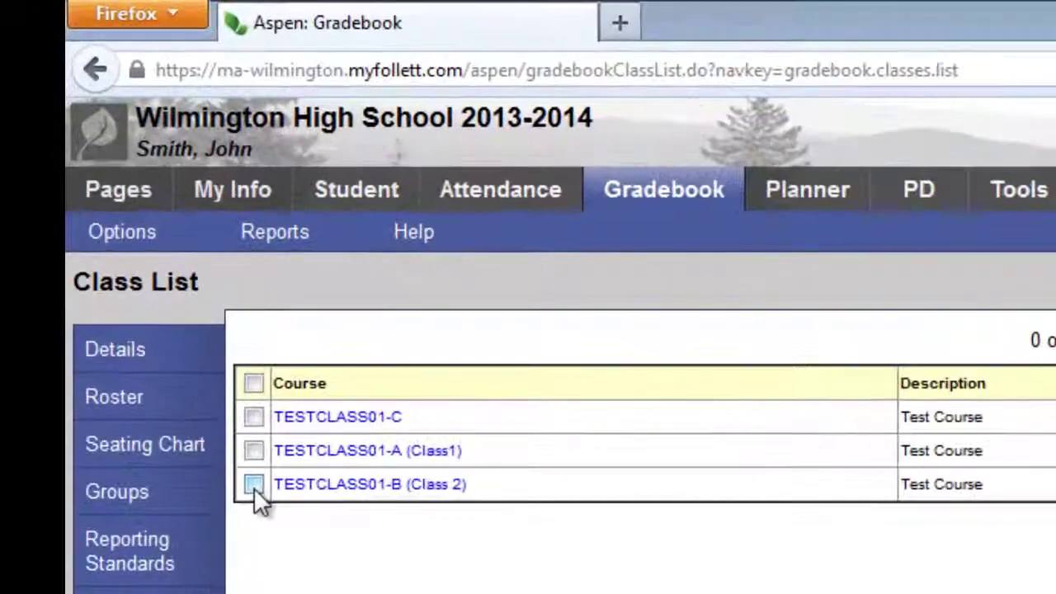
- Start a new assignment in the assignment list of TESTCLASS01-B (Class 2)
left_click(199, 381)
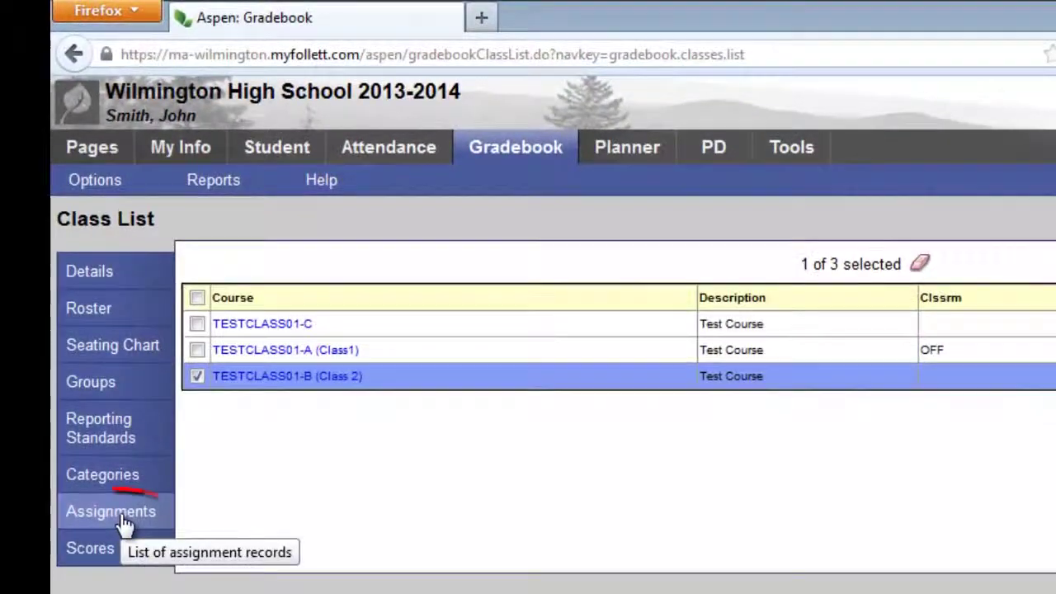
left_click(128, 536)
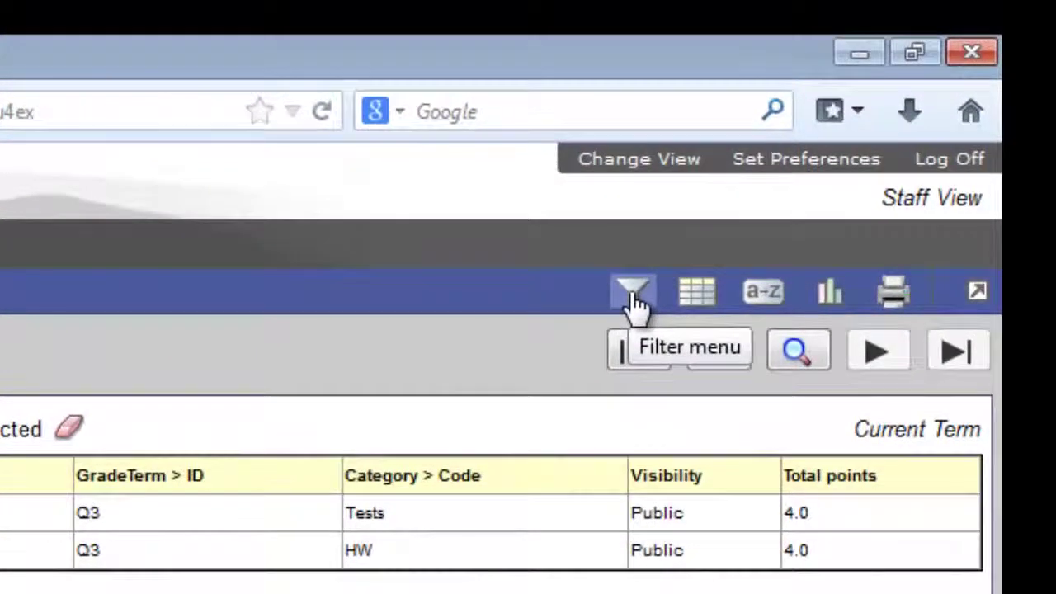
left_click(635, 301)
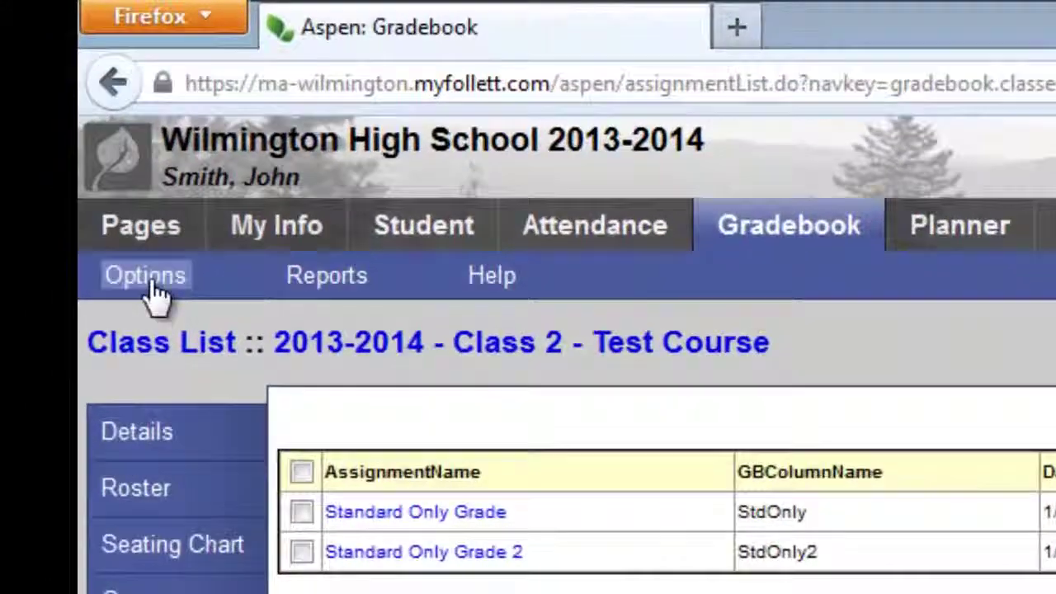
left_click(62, 118)
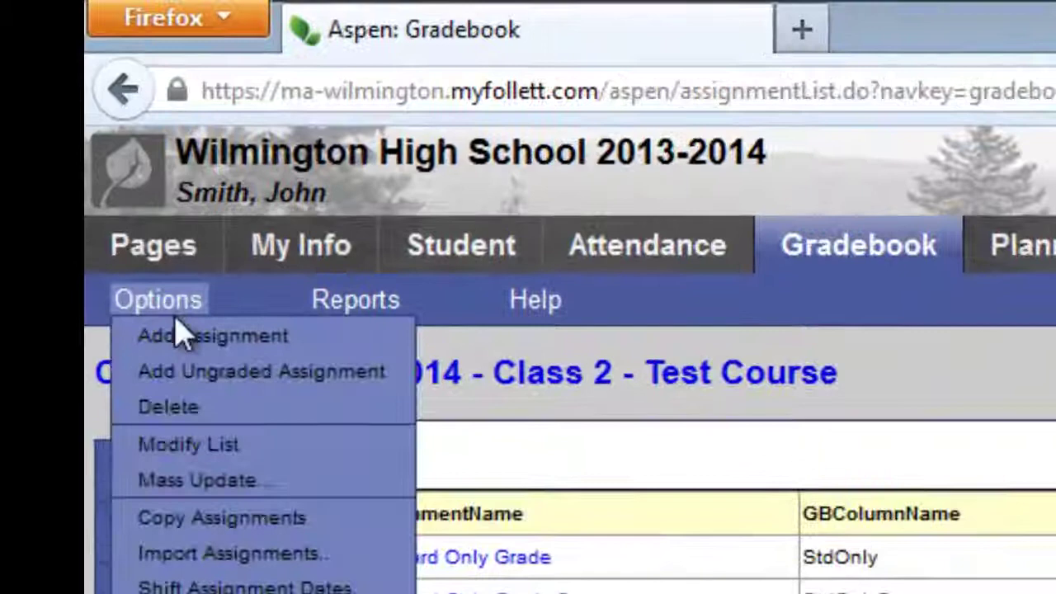
left_click(307, 340)
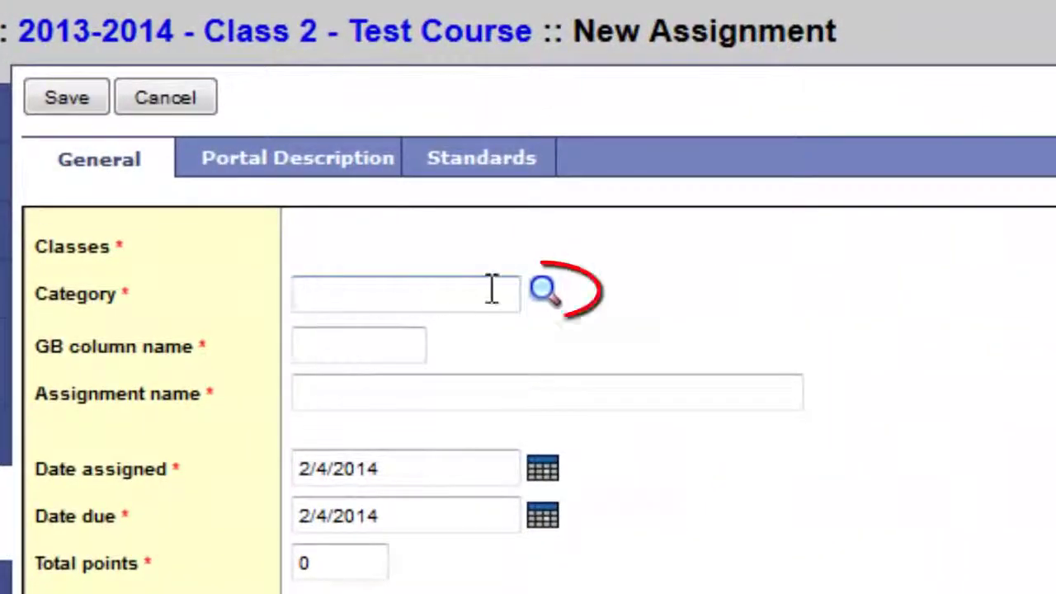
- Give the assignment the category HW, the GB column name "Ch 6 Vocab" and the assignment name "Chapter 6 Vocabulary"
left_click(544, 288)
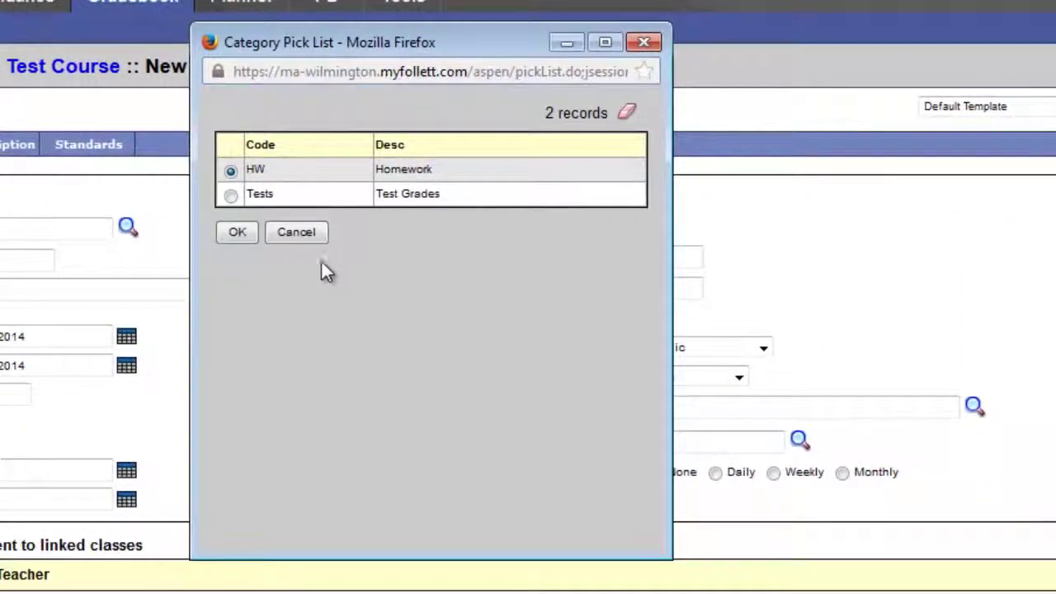
left_click(236, 234)
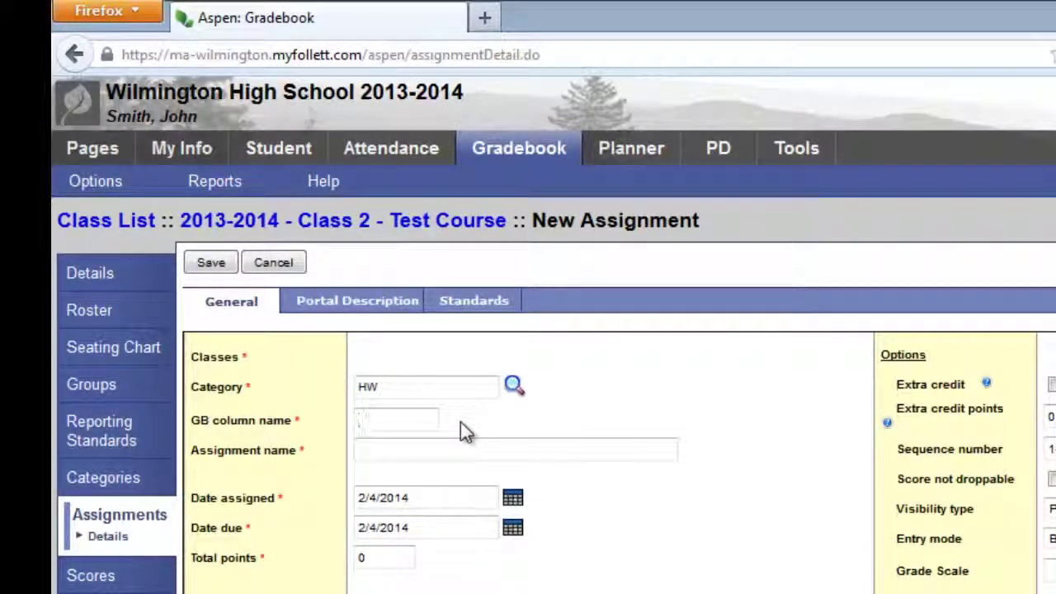
type("Ch 6 Vocab")
key("Tab")
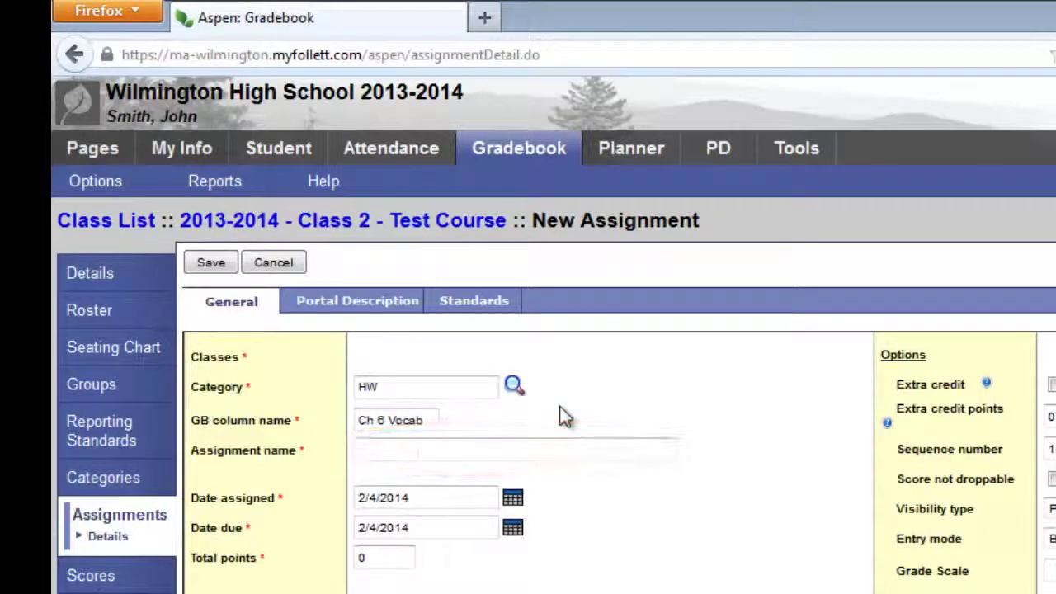
type("Chapter 6 Vocabulary")
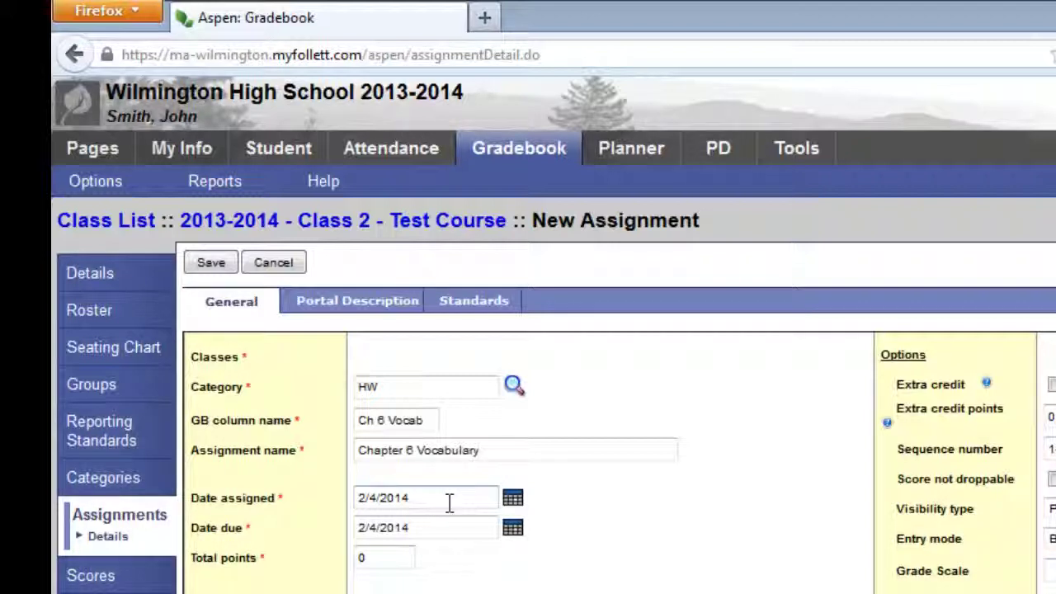
- Set the assignment's due date to 2/7/2014 and its total points to 20
left_click(512, 529)
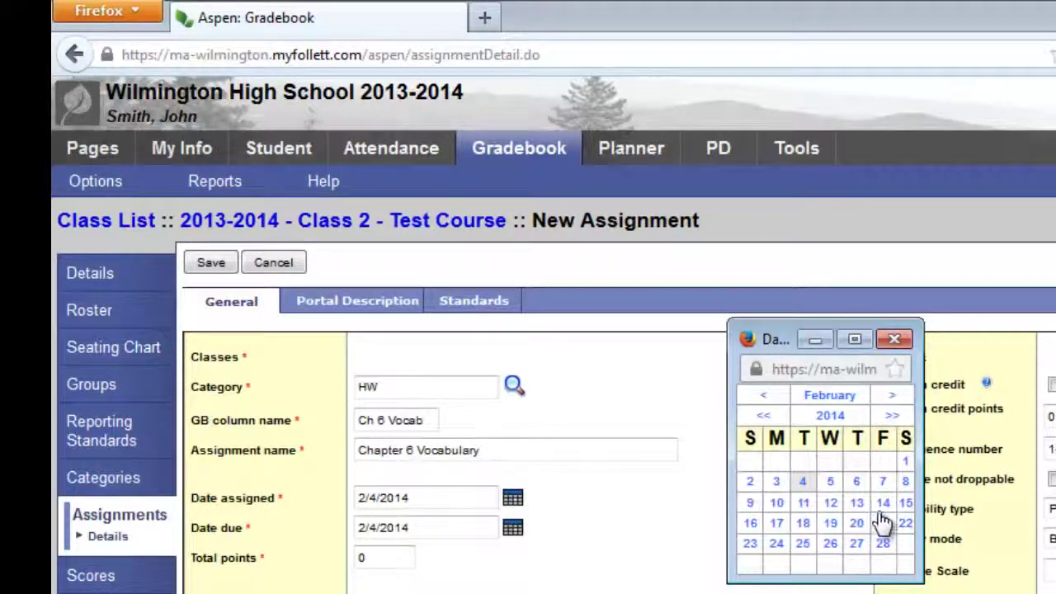
left_click(882, 480)
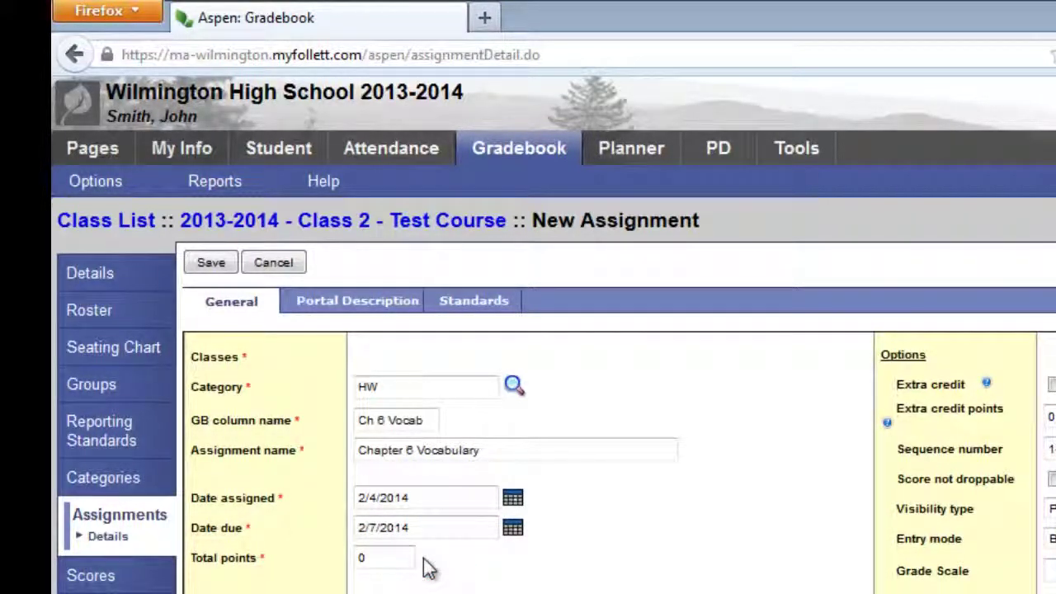
left_click(367, 557)
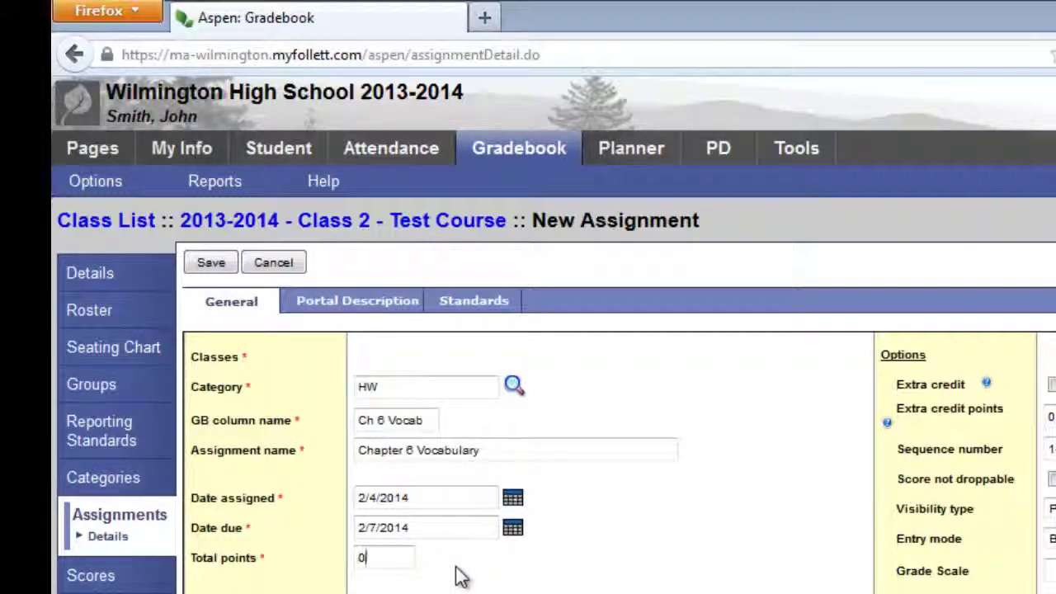
key("BackSpace")
type("20")
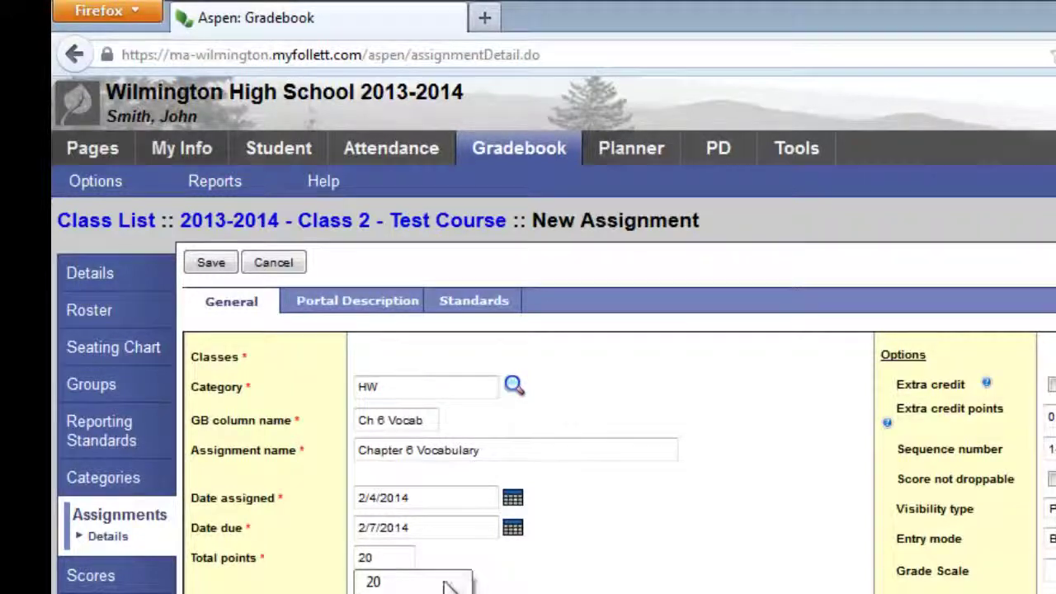
left_click(445, 584)
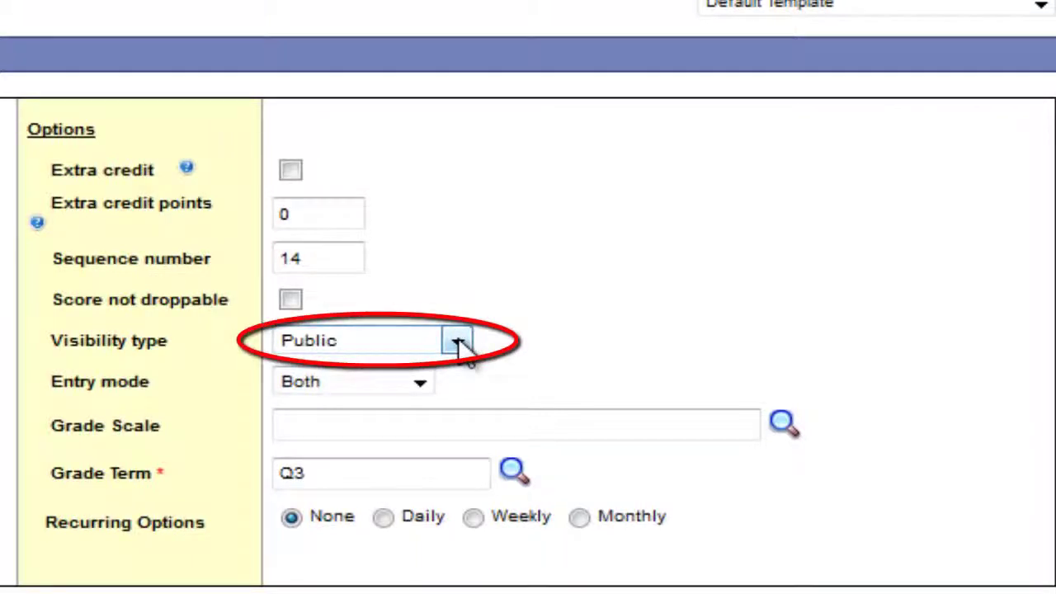
- Set the visibility type to Public and the grade scale to Elementary Grade Point Values #1
left_click(458, 344)
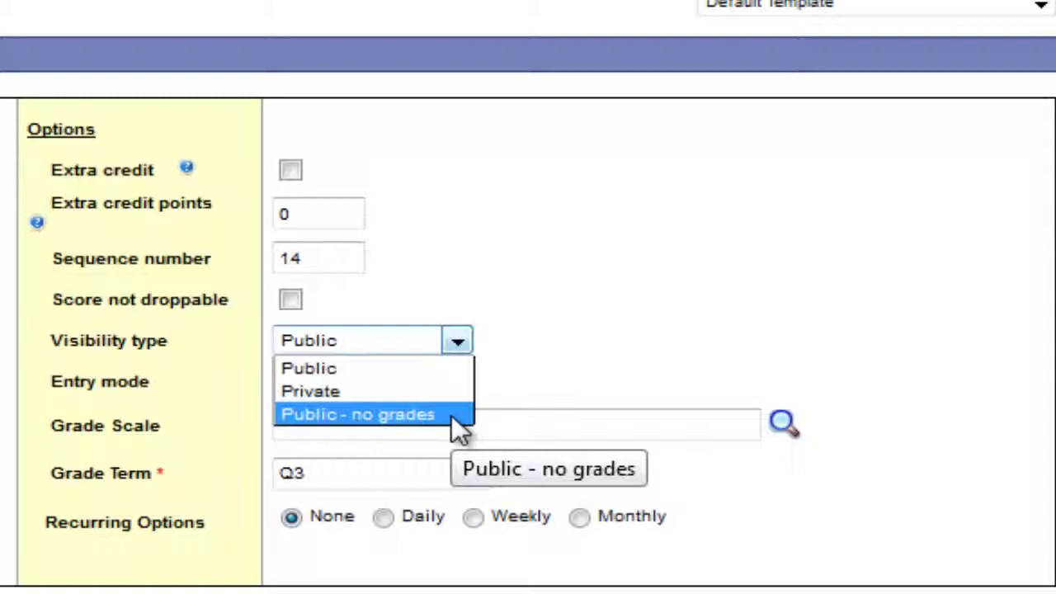
left_click(458, 366)
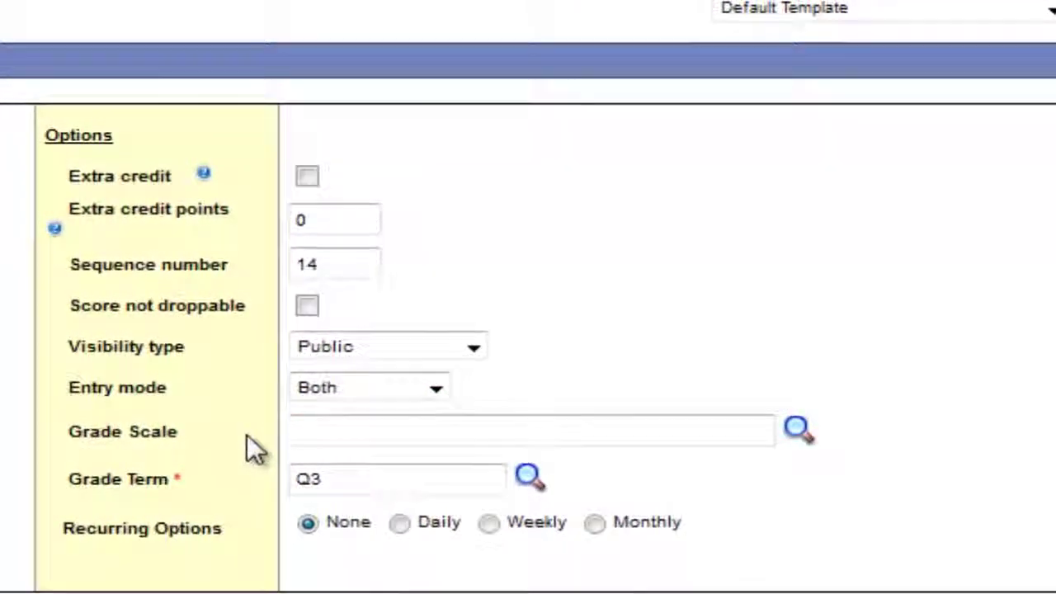
left_click(800, 431)
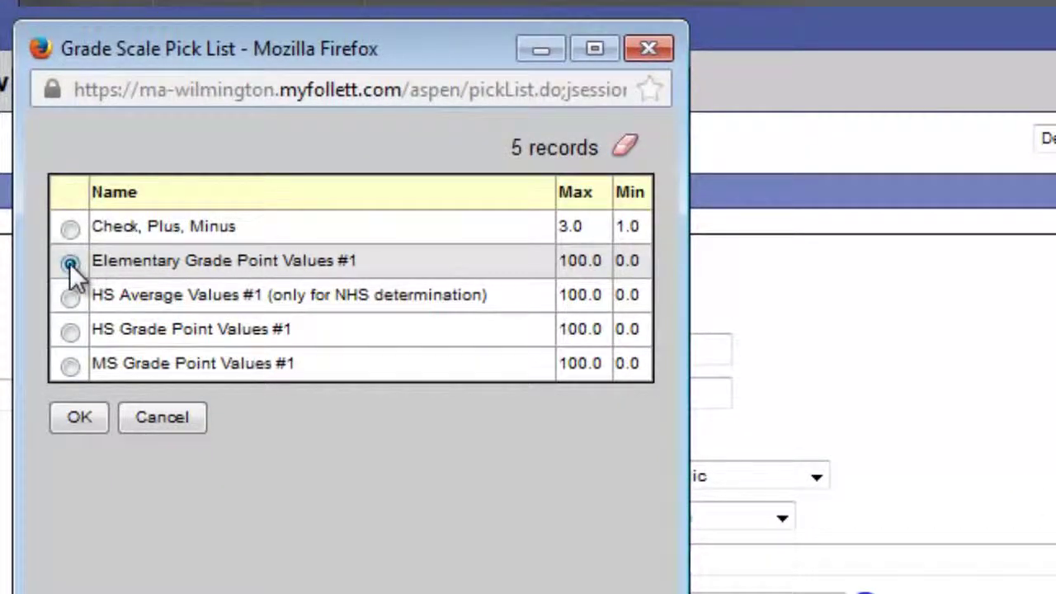
left_click(79, 416)
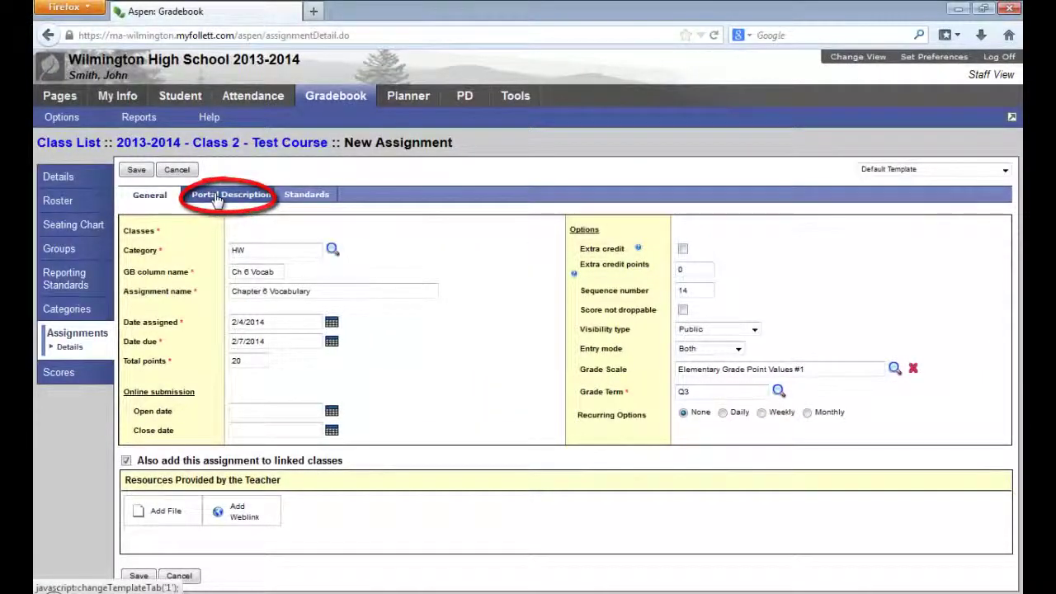
- Enter the portal description "For this assignment, students were to review and define the vocab words listed at the end of the chapter."
left_click(216, 196)
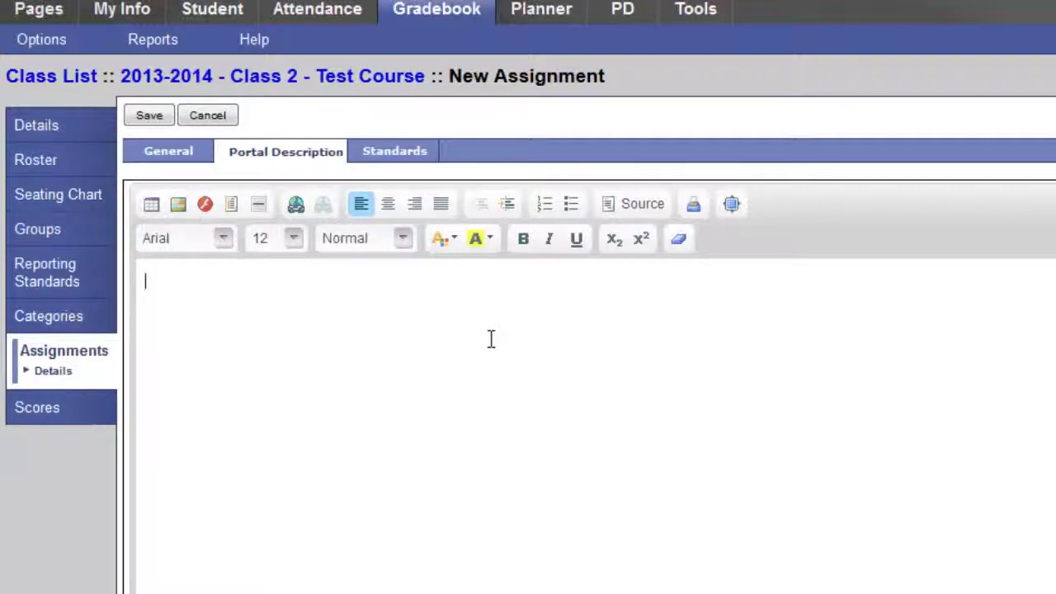
left_click(183, 154)
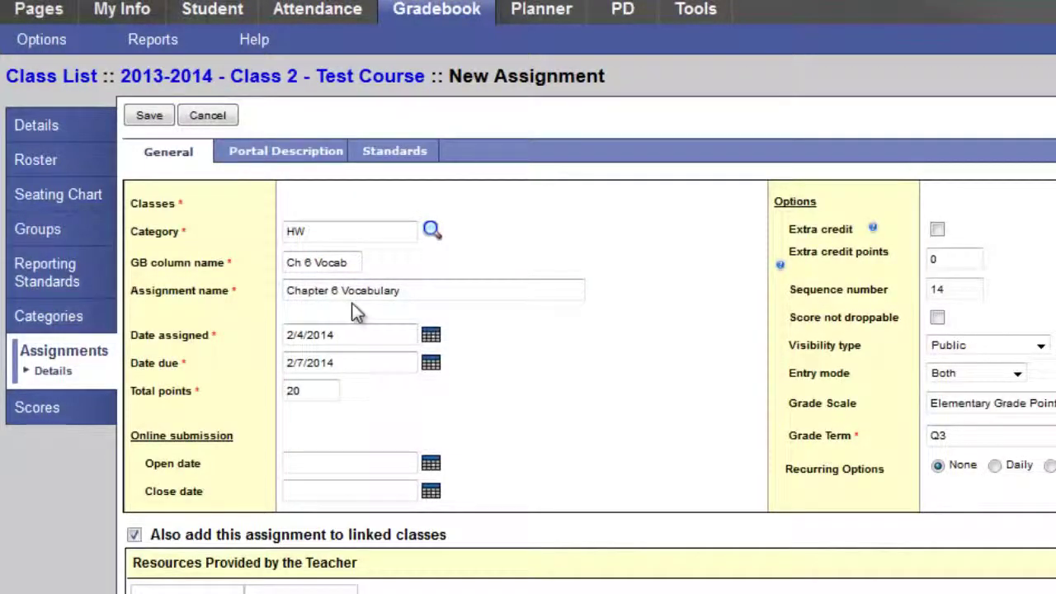
left_click(286, 157)
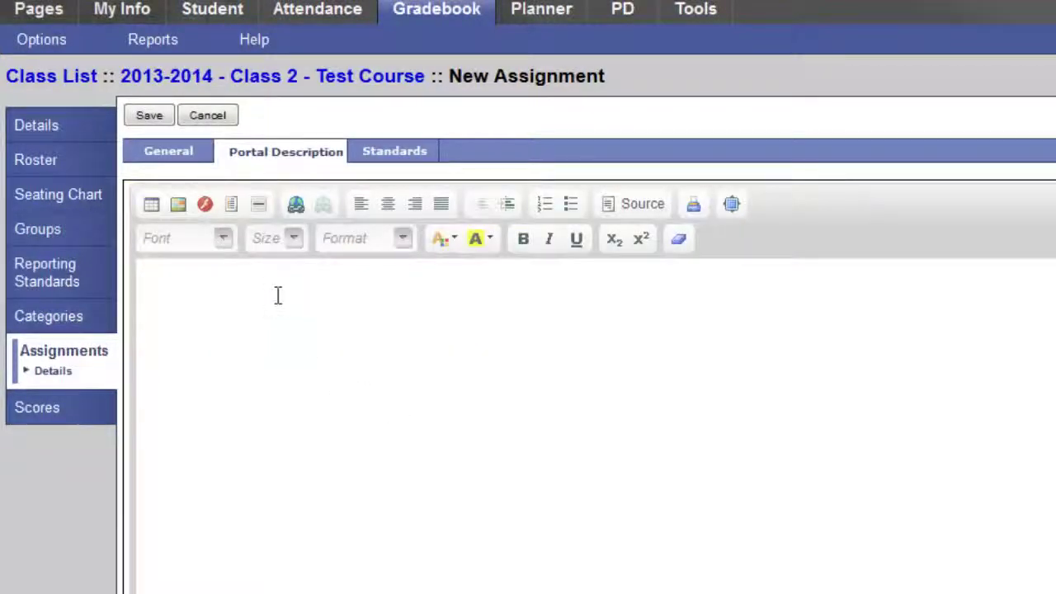
left_click(278, 296)
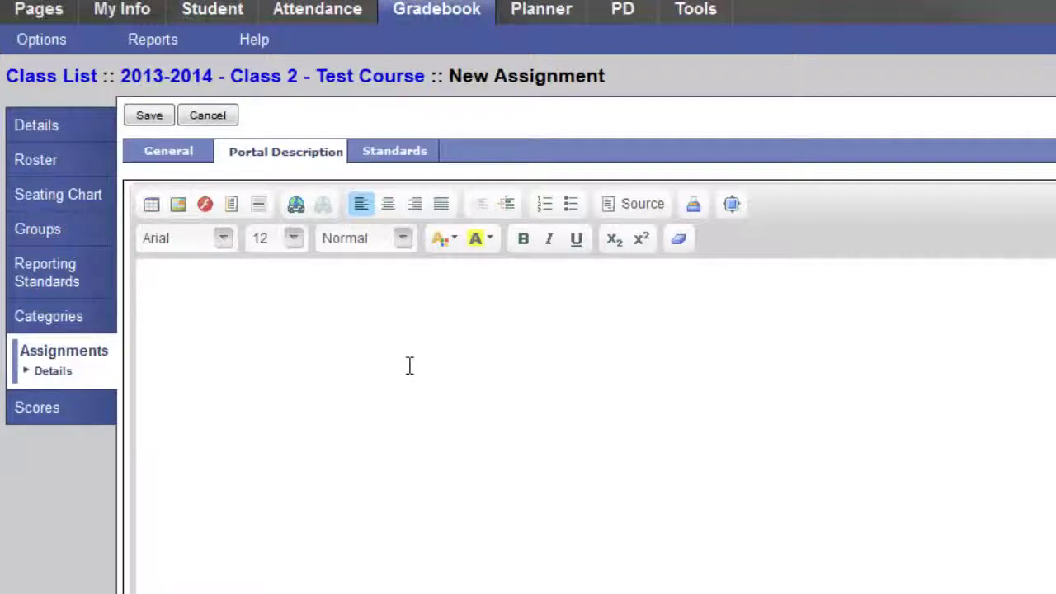
type("For this assignment, students were to review and define the vocab words listed at the end of the chapter.")
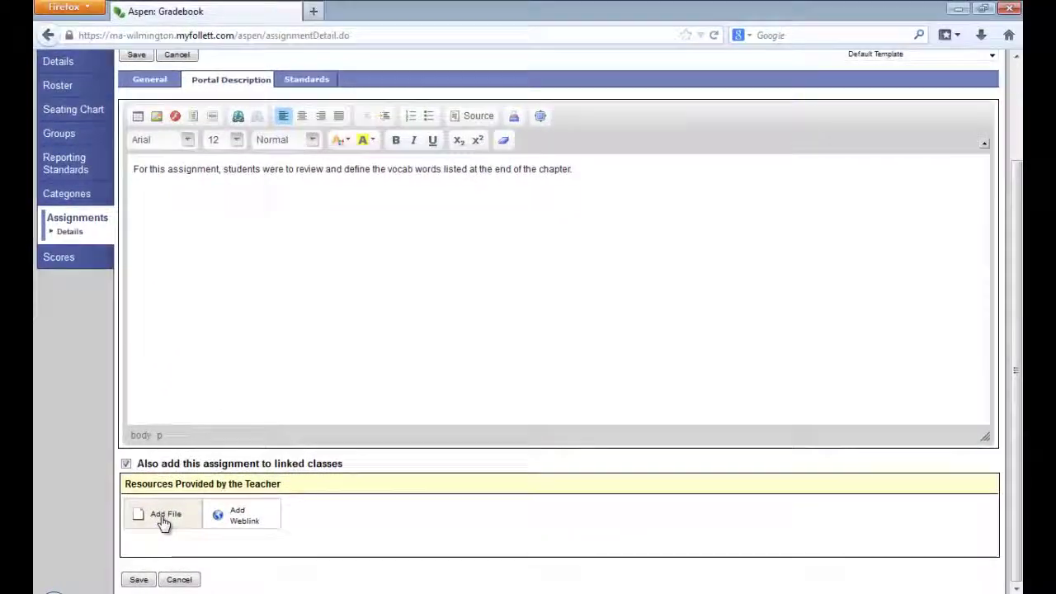
- Examine the file upload and weblink forms for teacher-provided resources, closing each without adding anything
left_click(186, 507)
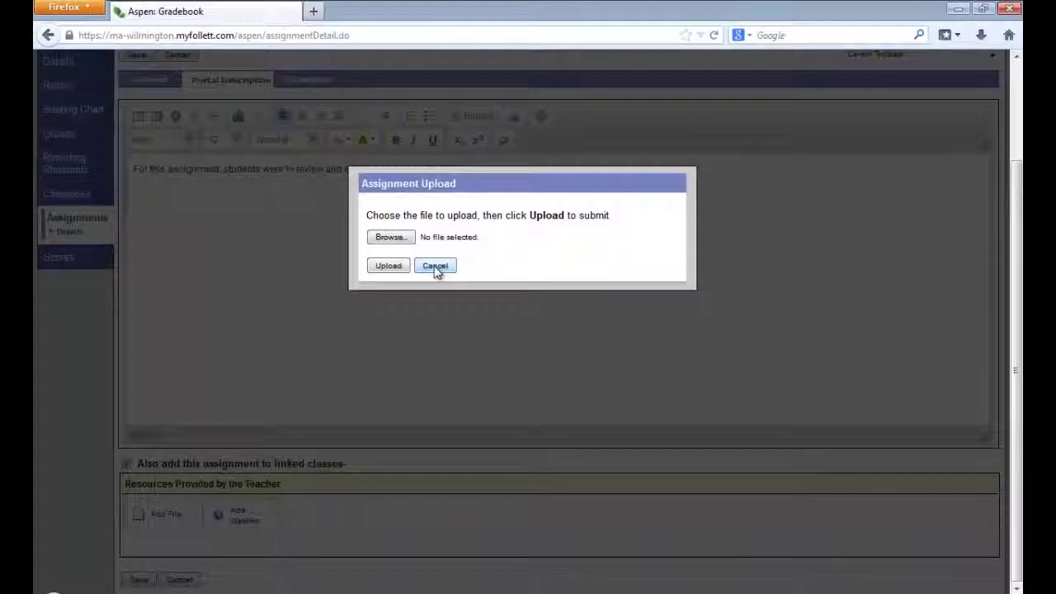
left_click(233, 353)
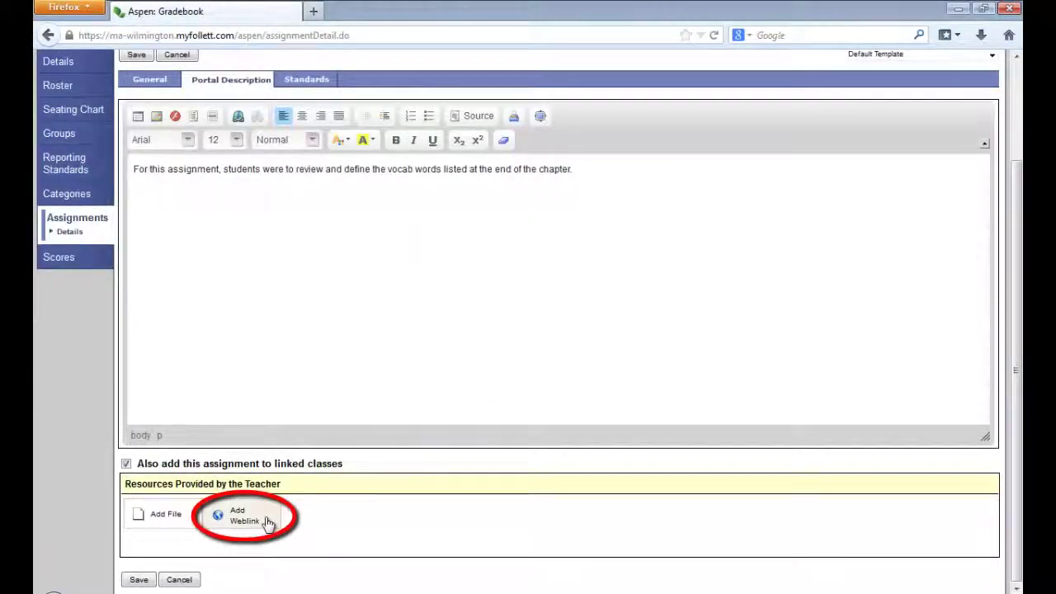
left_click(268, 522)
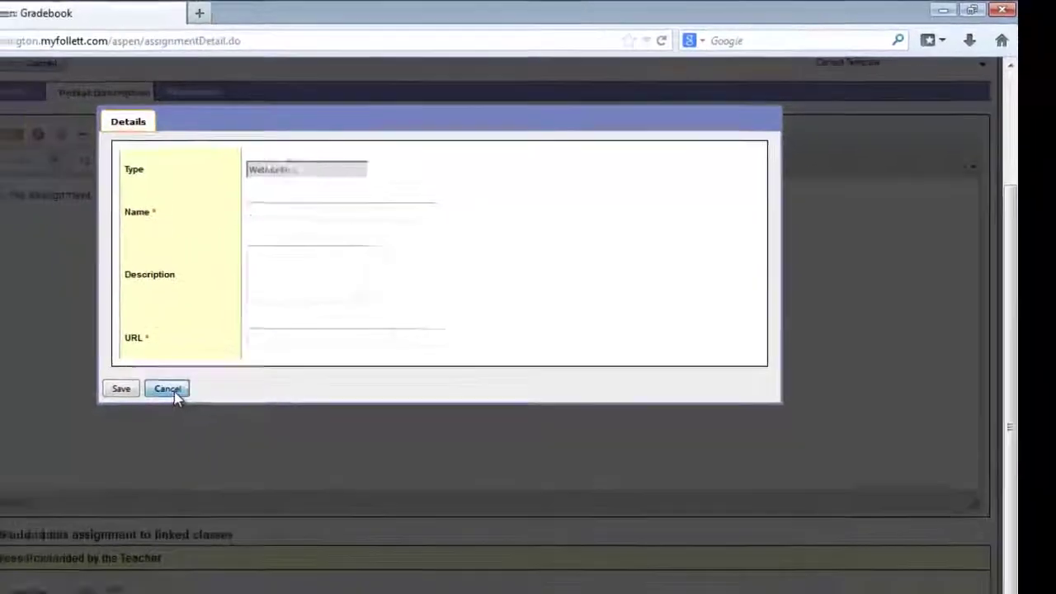
left_click(98, 429)
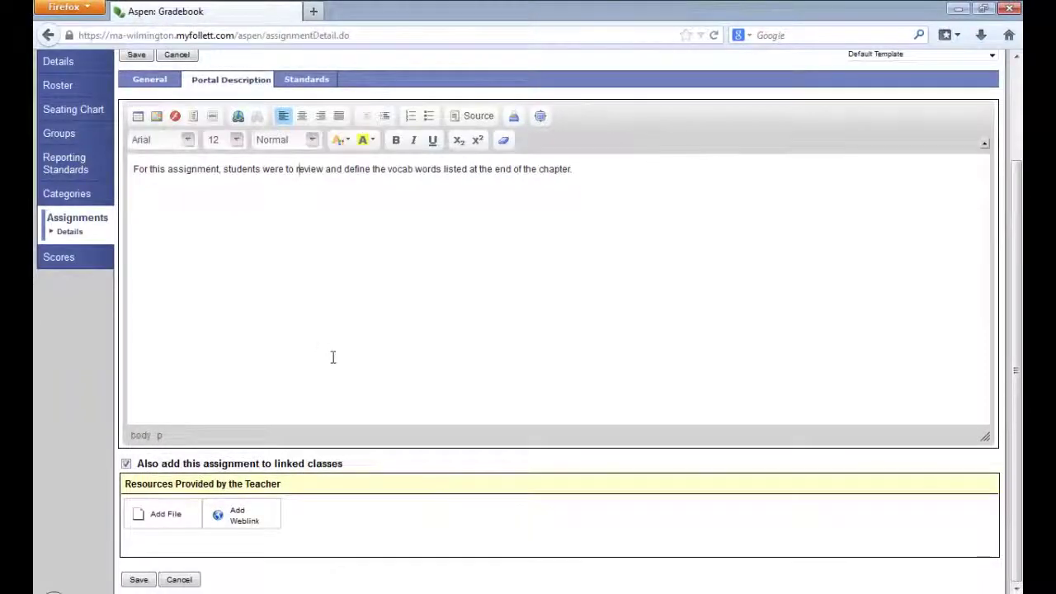
- Add the reporting standards "Develops understanding of fractions as numbers", "Effort" and "Explains equivalence of fractions and compares fractions" to the assignment
scroll(332, 357, "up", 3)
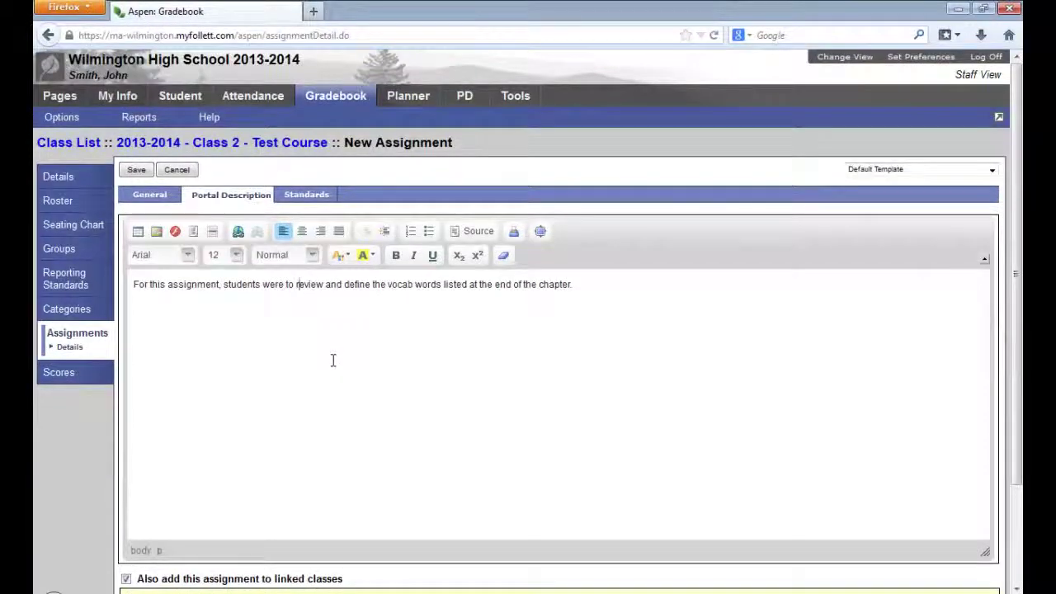
left_click(321, 202)
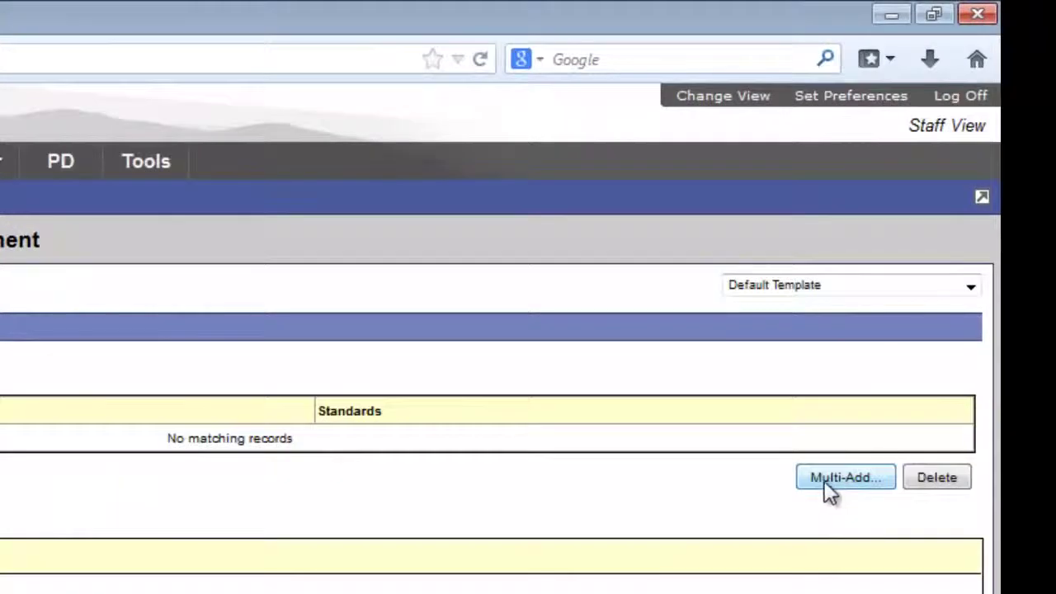
left_click(881, 480)
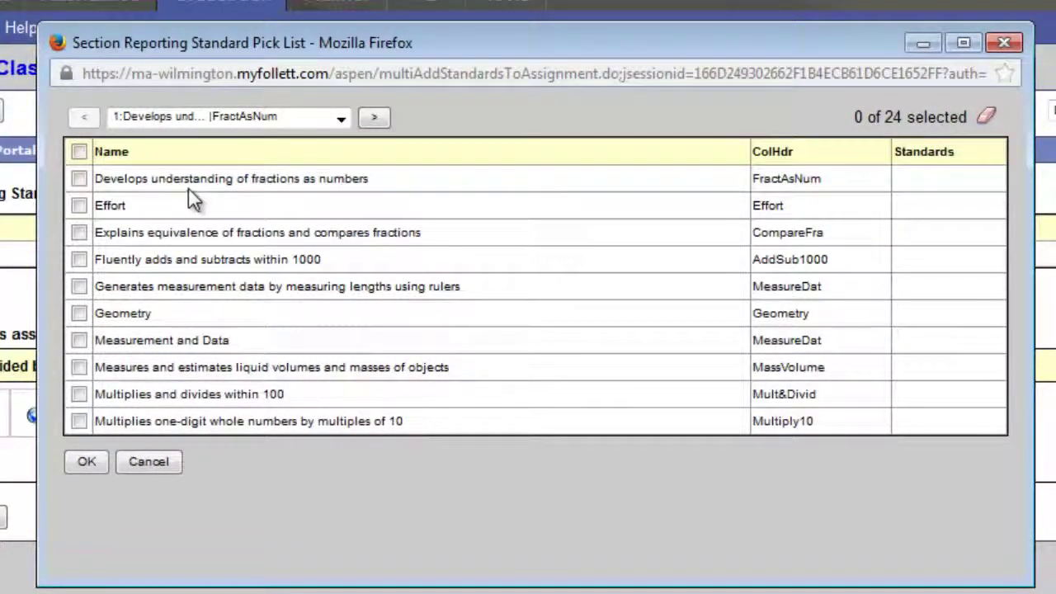
left_click(79, 179)
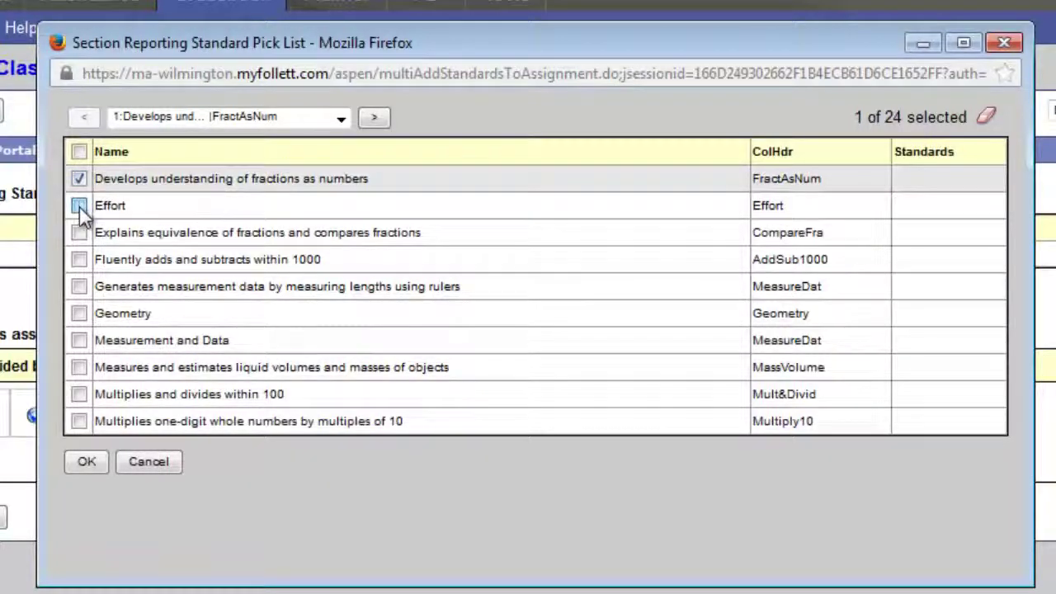
left_click(80, 205)
left_click(79, 233)
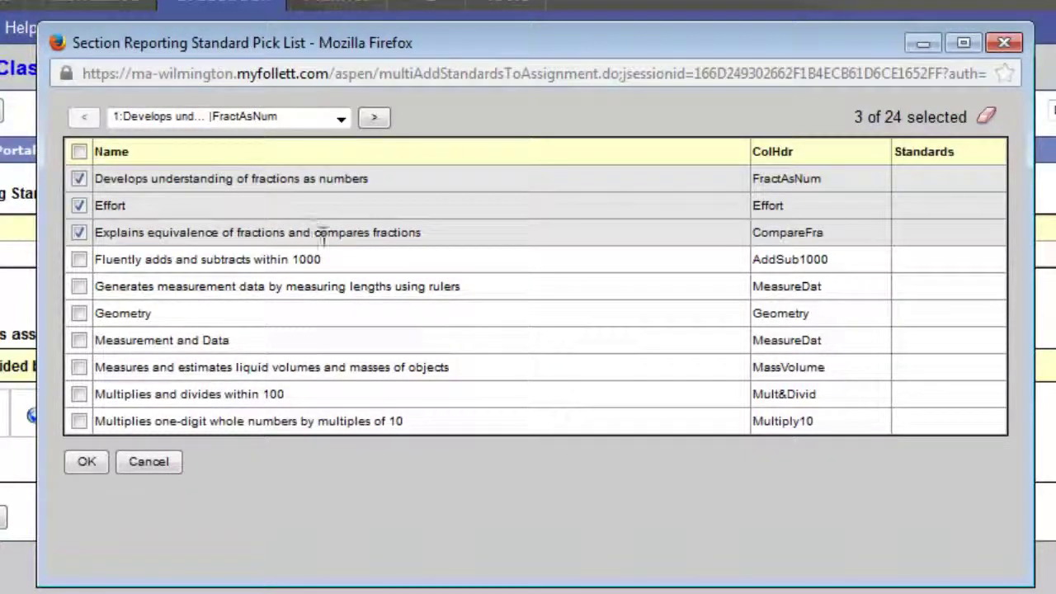
left_click(375, 121)
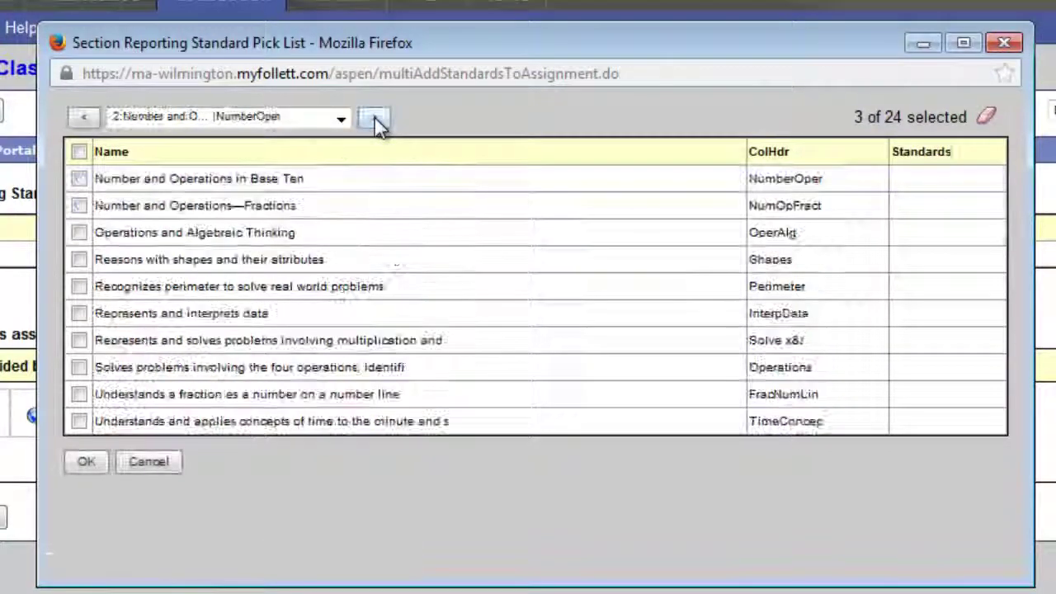
left_click(375, 121)
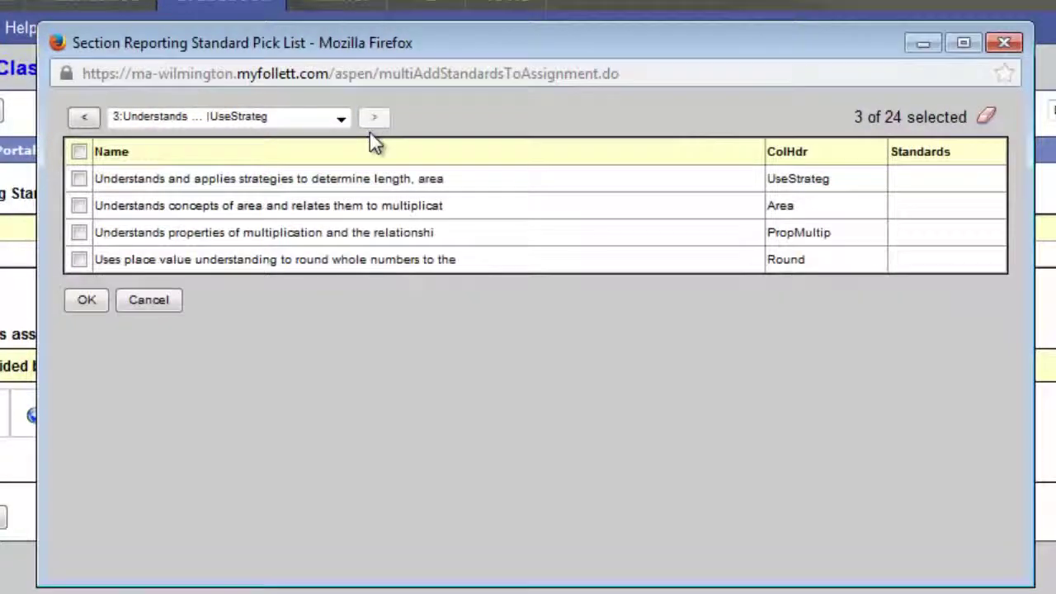
left_click(89, 301)
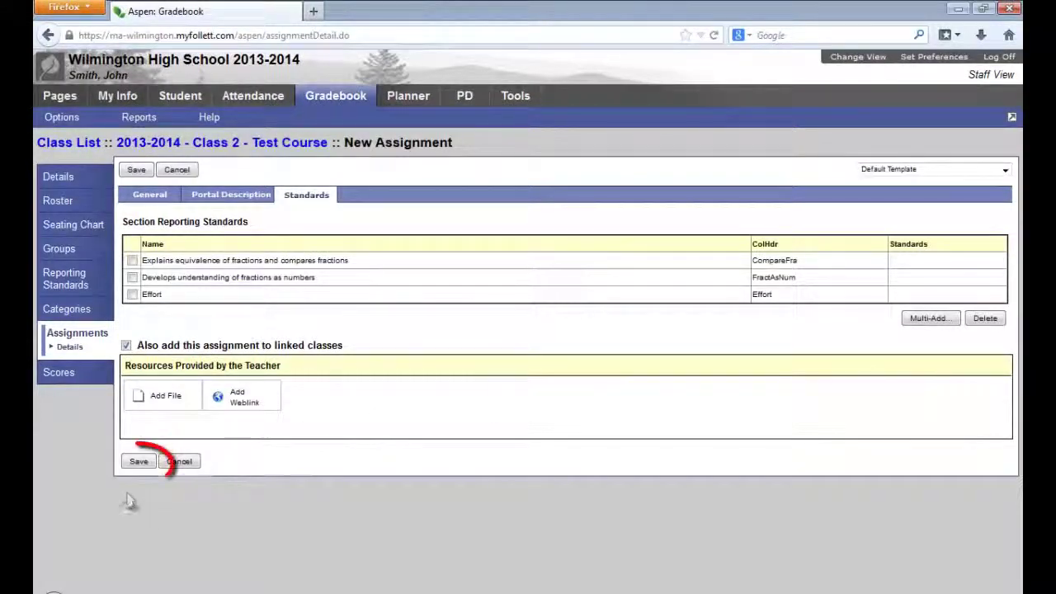
- Save the new assignment and select Chapter 6 Vocabulary in the class's assignment list
left_click(139, 462)
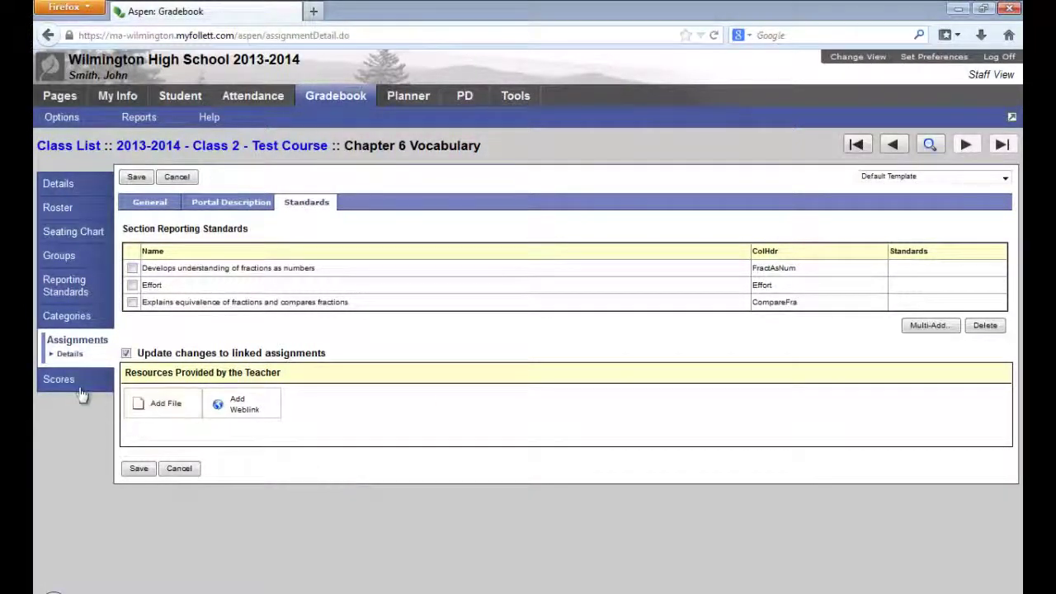
left_click(93, 346)
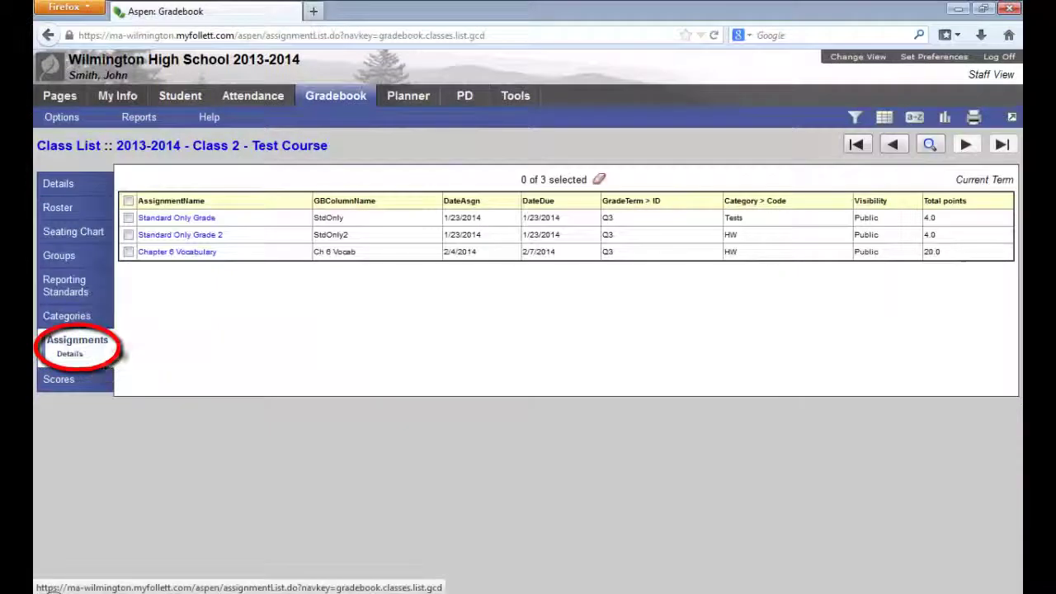
left_click(128, 252)
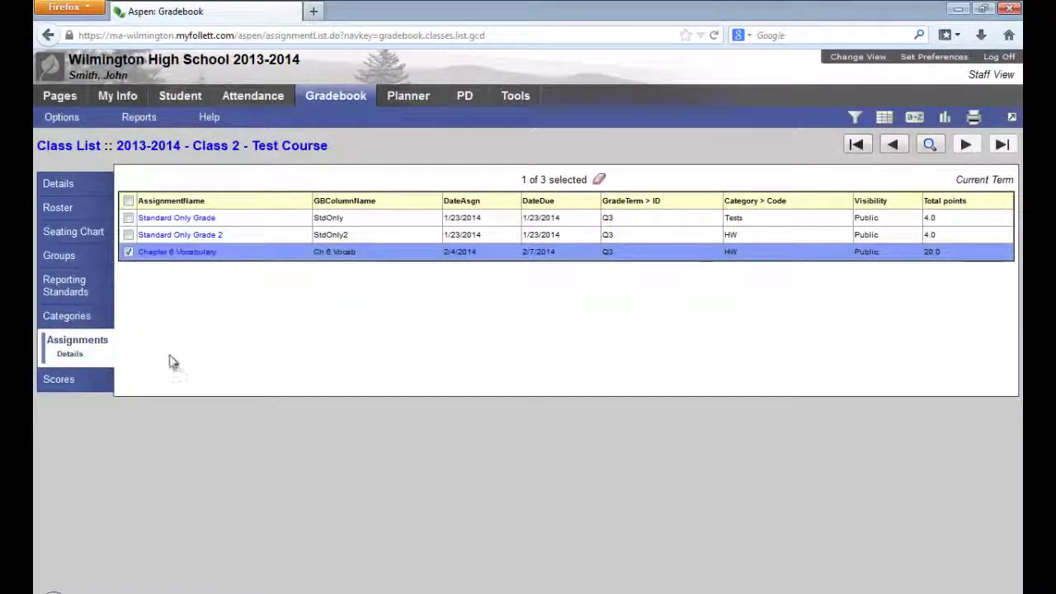
- Open the Class 2 scores grid and look at the available options for adding an assignment from there
left_click(83, 384)
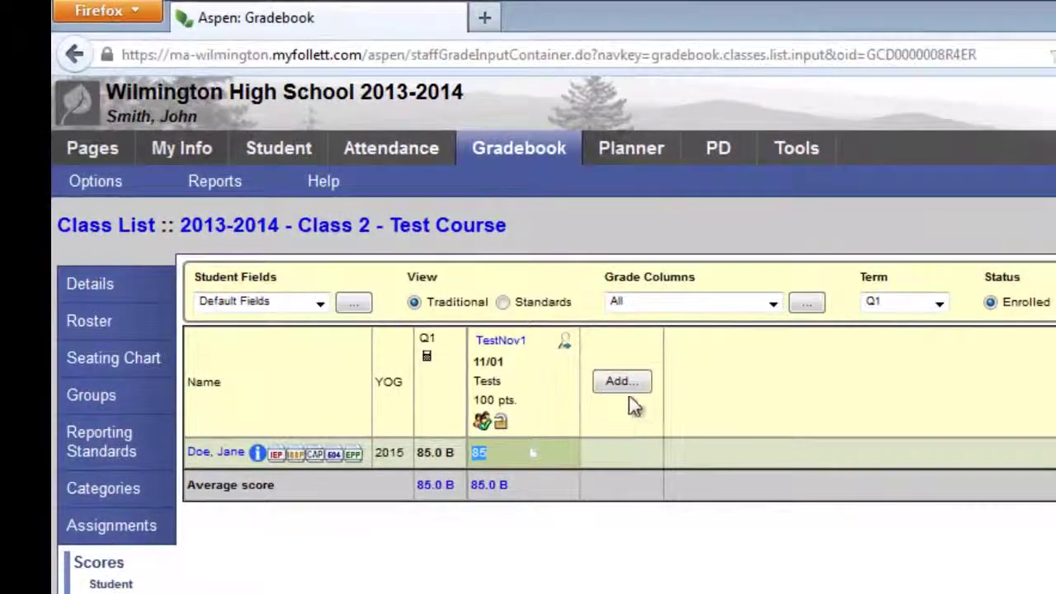
left_click(623, 381)
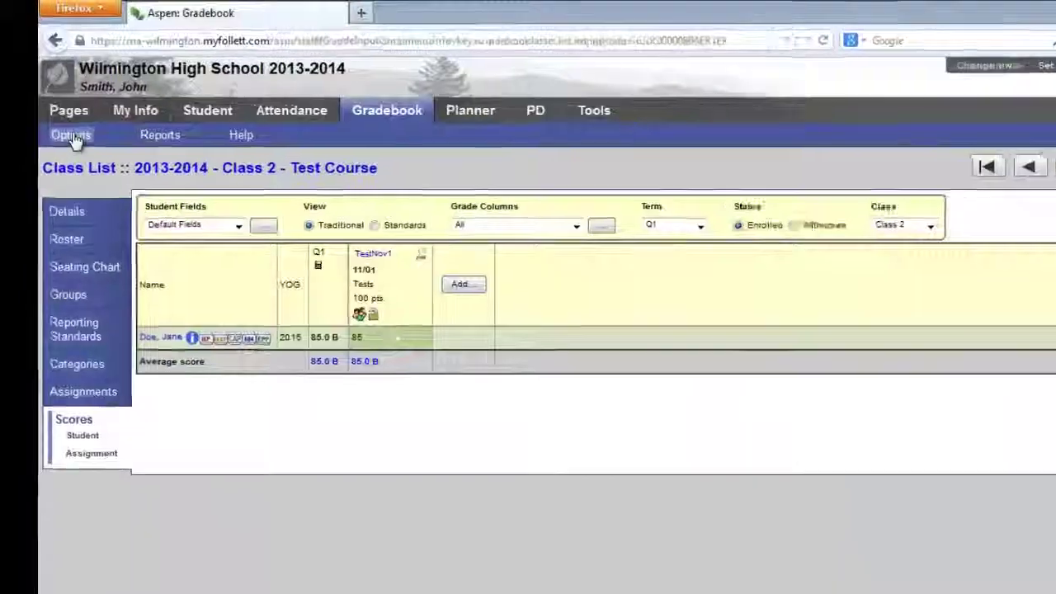
left_click(71, 136)
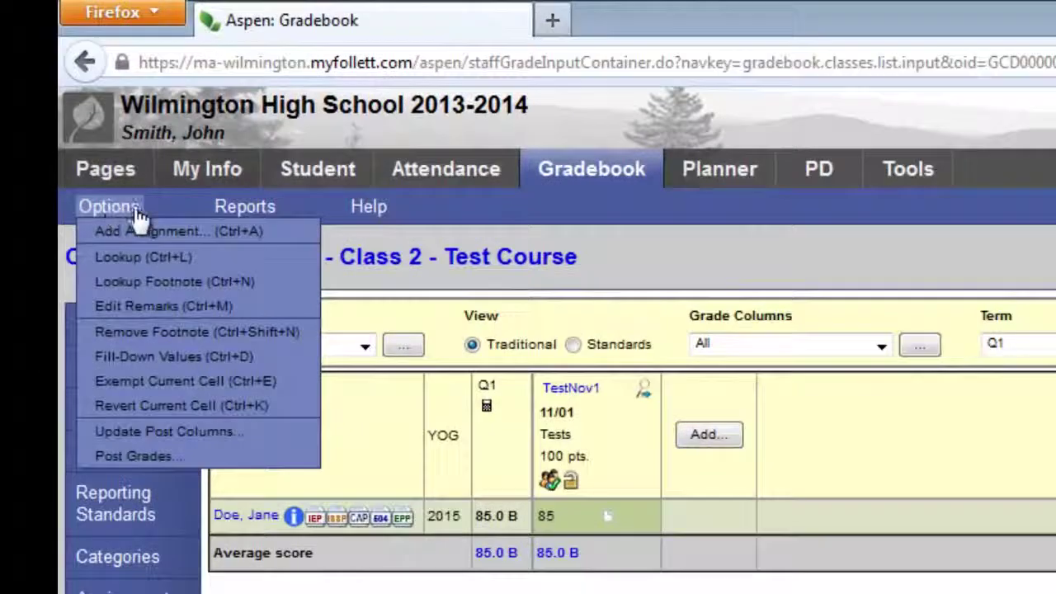